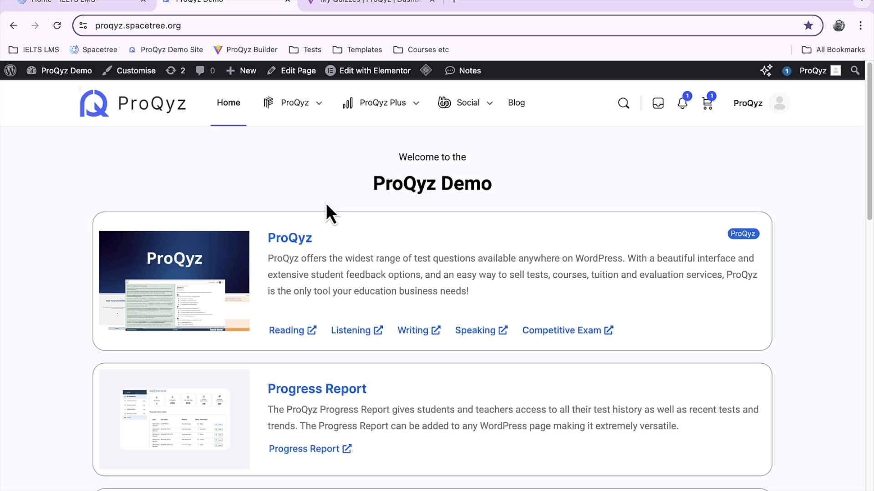
- Examine the quizzes and courses listed in the ProQyz builder dashboard and compare with the demo site's home page
click(366, 2)
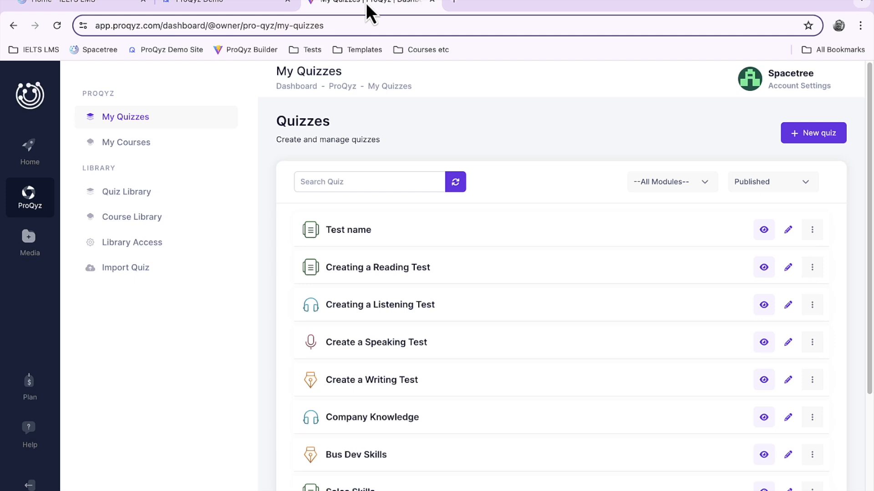
click(147, 145)
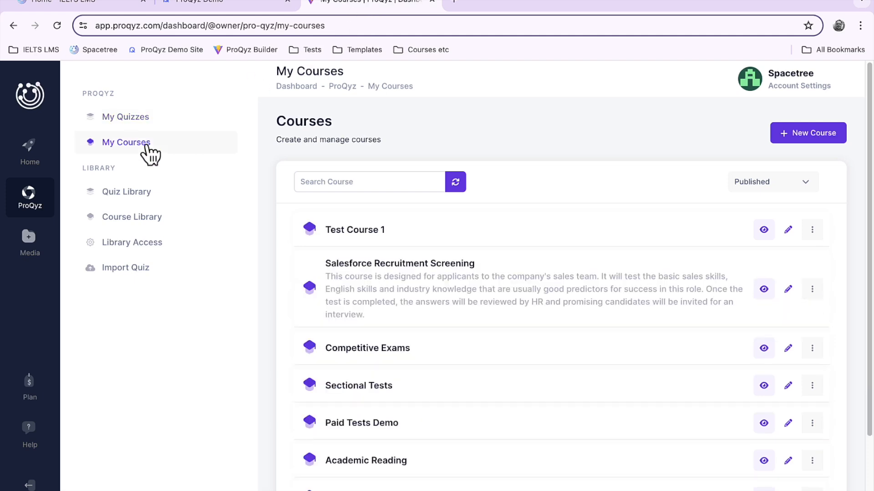
click(133, 119)
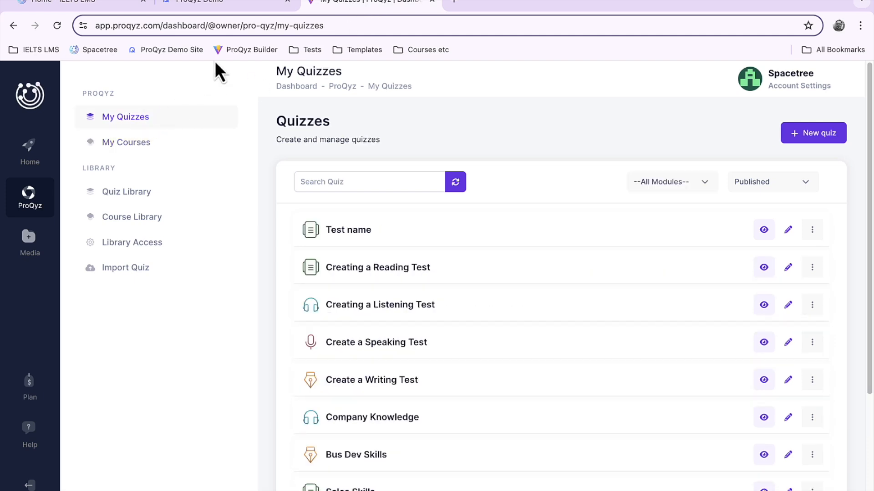
click(200, 2)
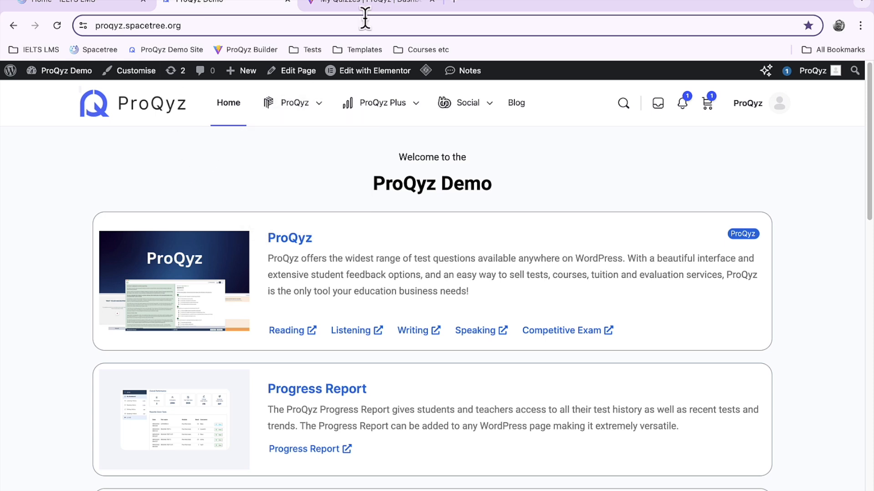
click(359, 5)
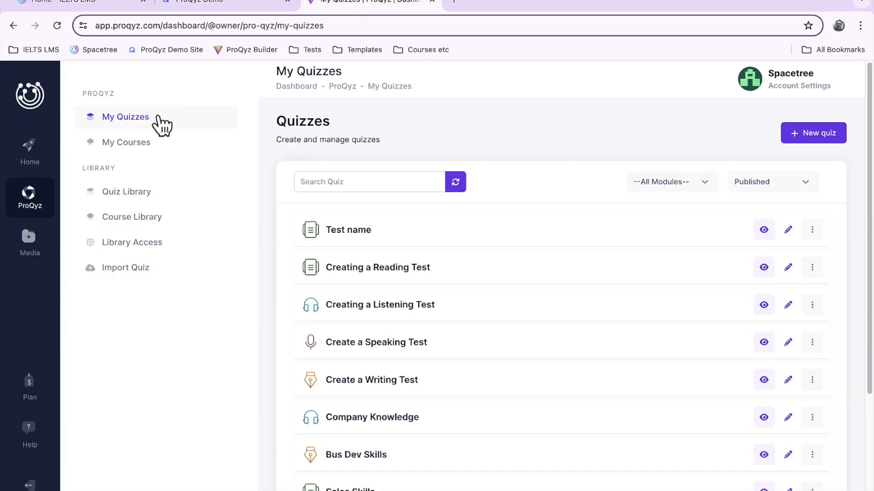
click(126, 143)
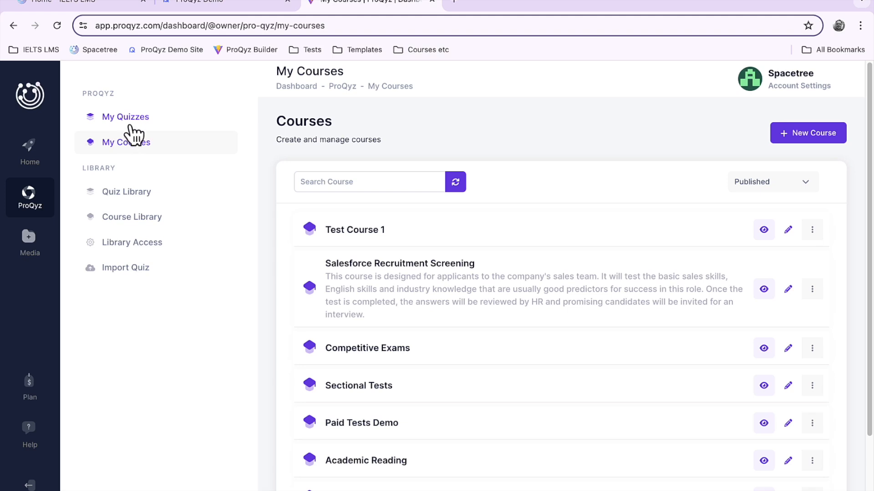
click(131, 123)
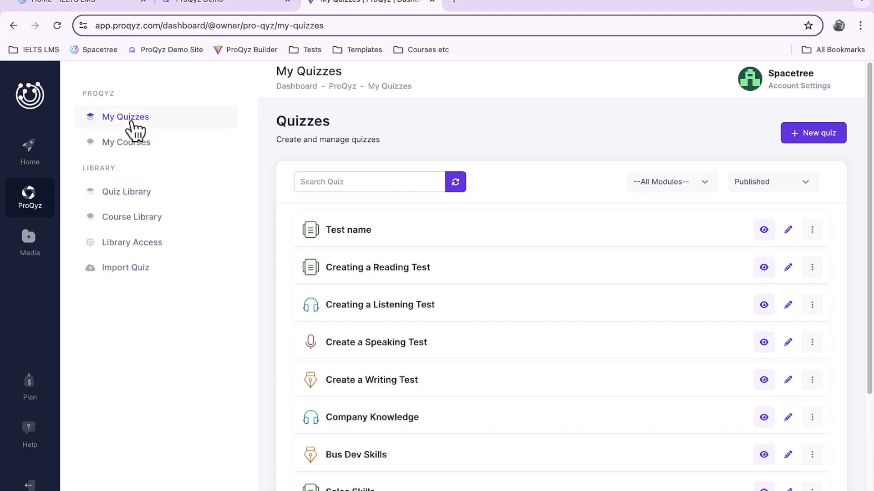
- Switch to the ProQyz Demo WordPress site and create a new page titled "Demo Page" from its admin dashboard
click(203, 4)
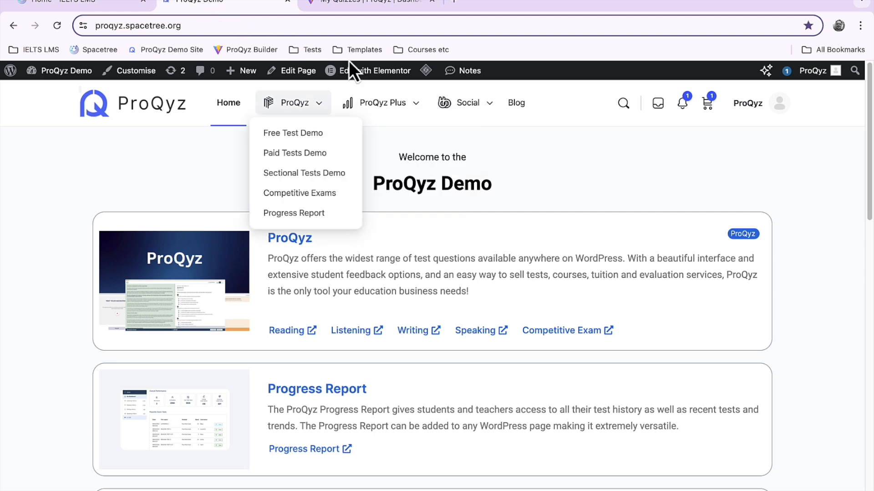
mouse_move(521, 127)
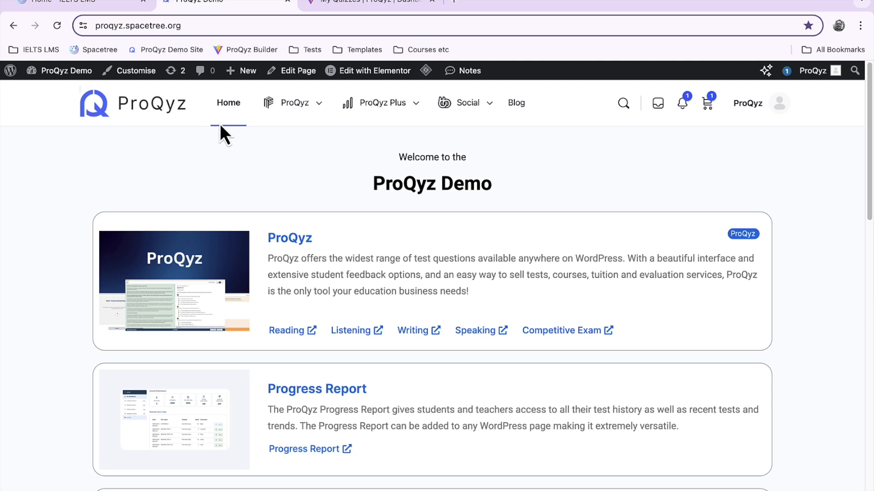
mouse_move(54, 71)
click(51, 93)
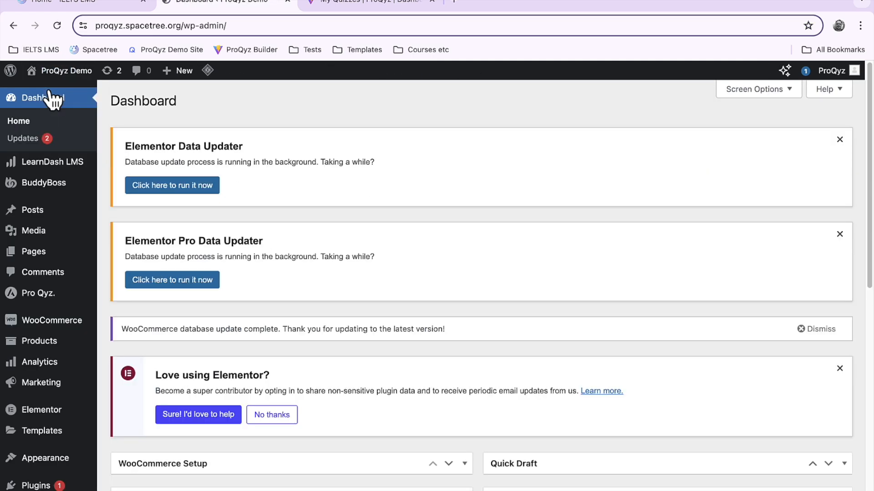
mouse_move(35, 257)
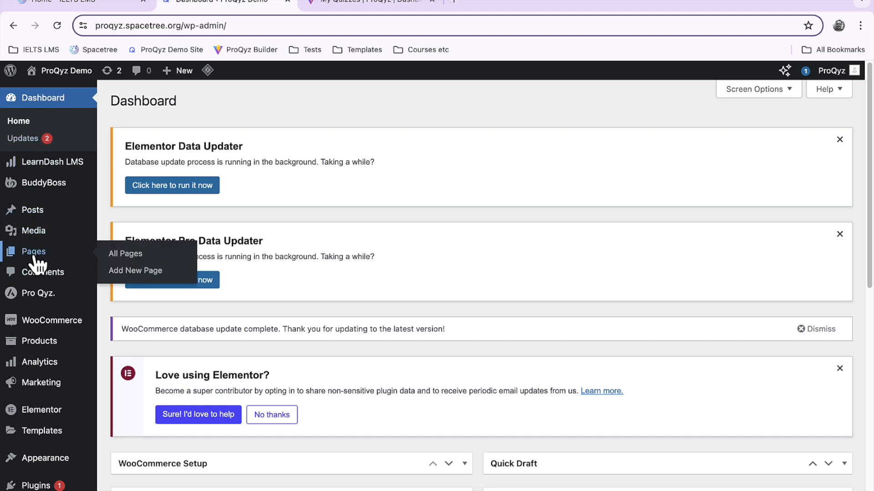
click(35, 258)
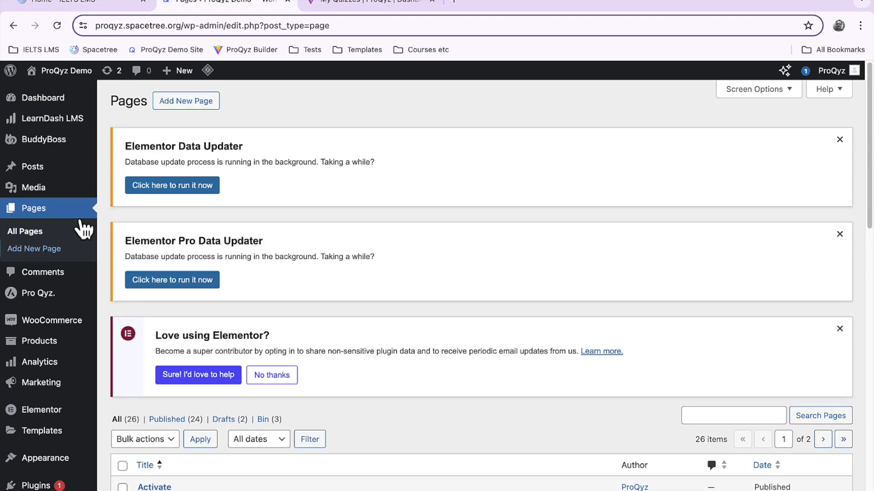
click(186, 102)
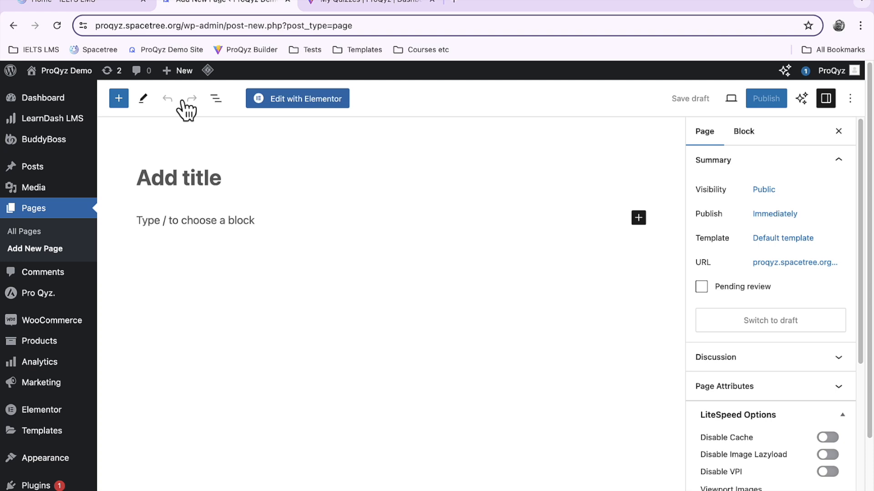
text(Demo Page)
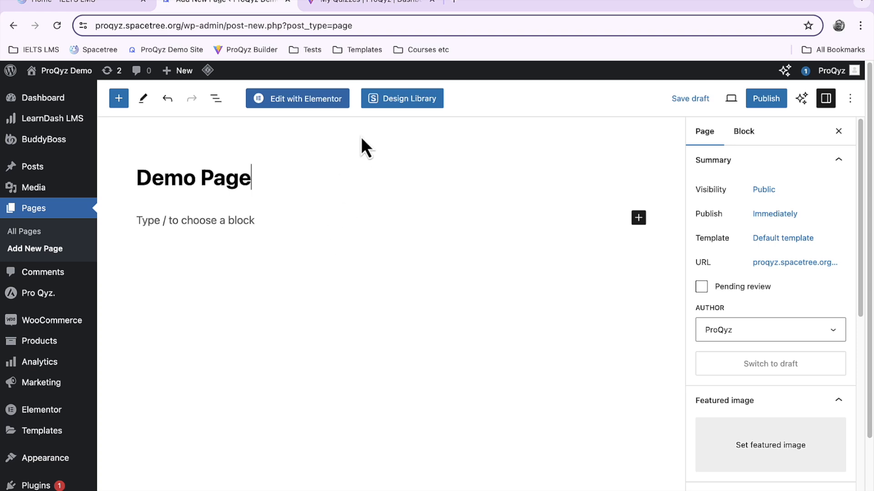
- Check the list of courses in the ProQyz builder dashboard and return to the WordPress page editor
click(364, 5)
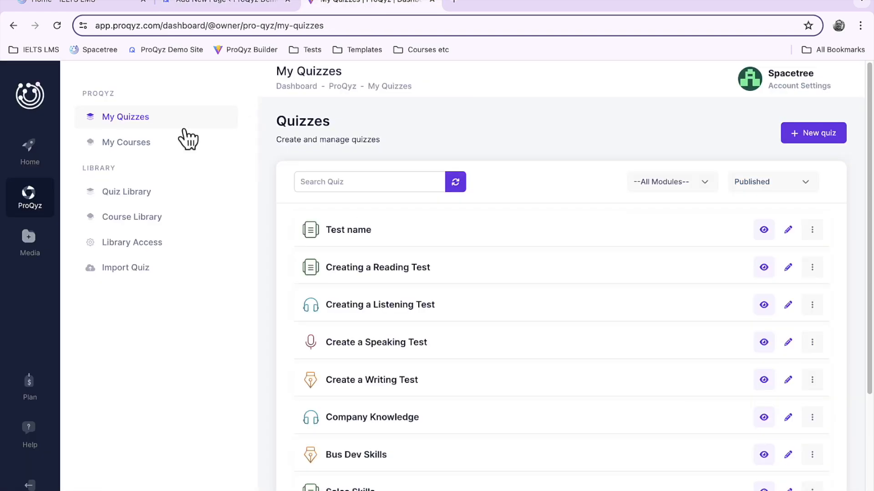
click(132, 143)
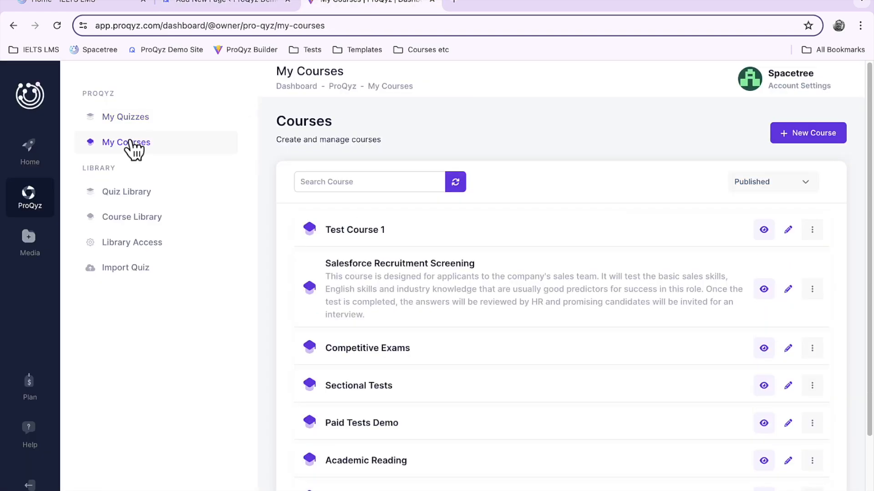
click(208, 5)
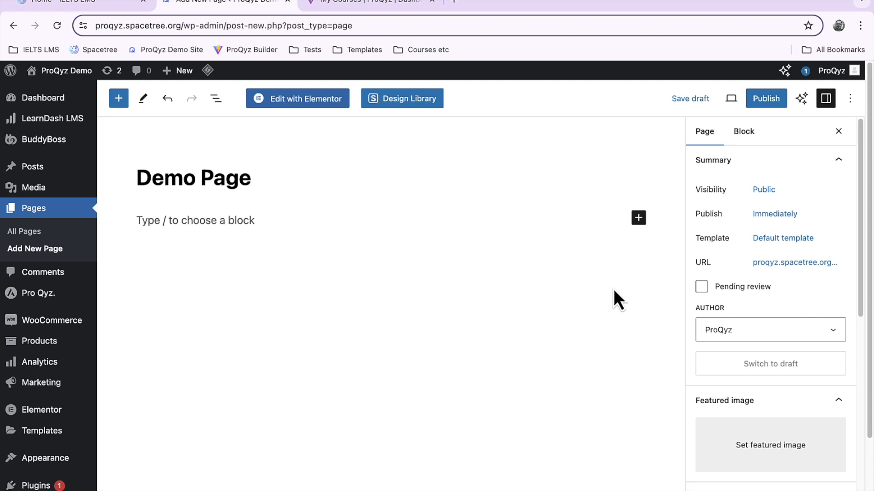
- Add a Shortcode block under the page title containing [proqyz-course-grid]
click(638, 218)
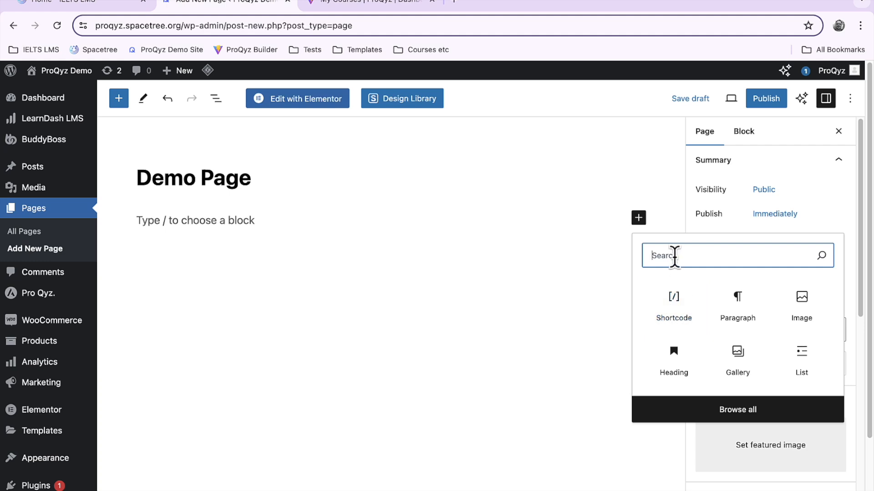
text(sh)
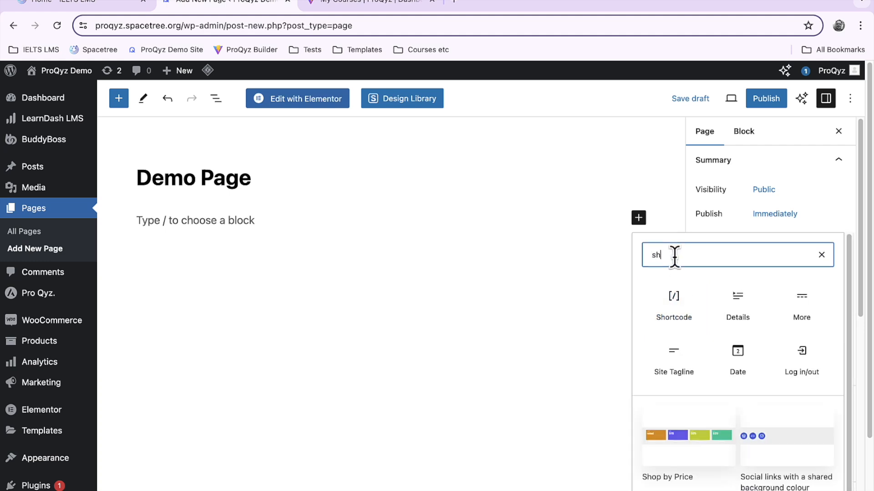
click(674, 301)
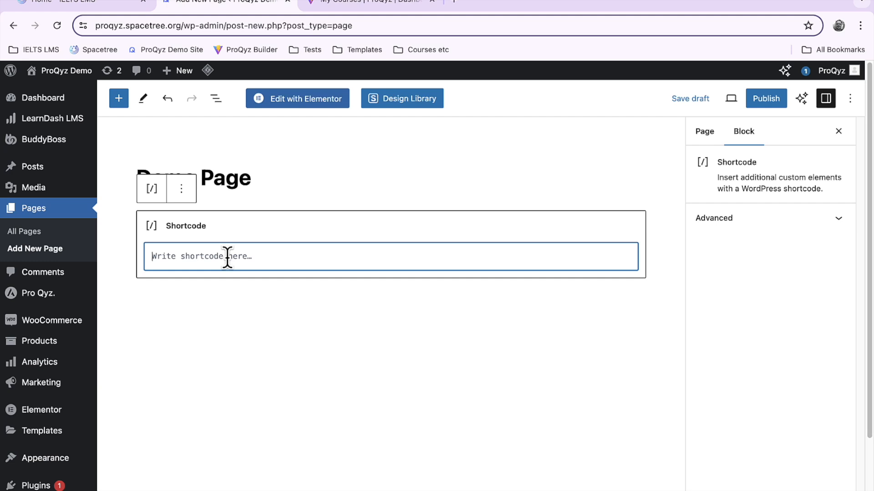
text([p)
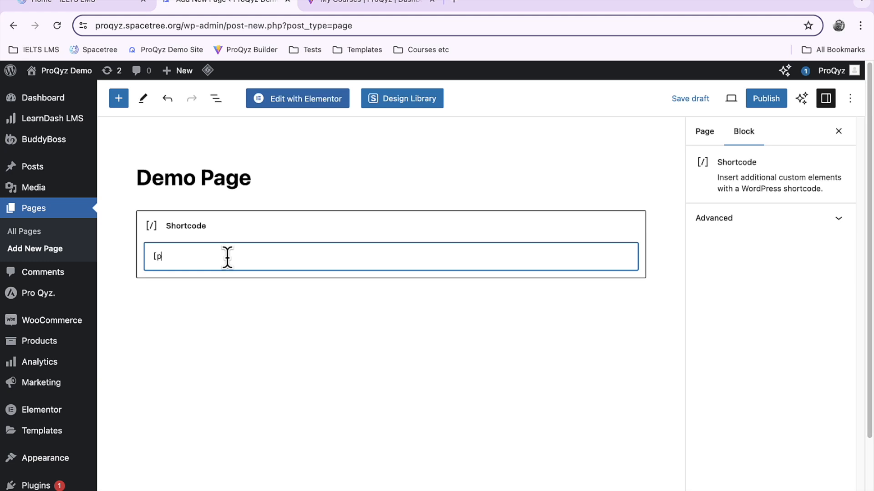
text(roqy)
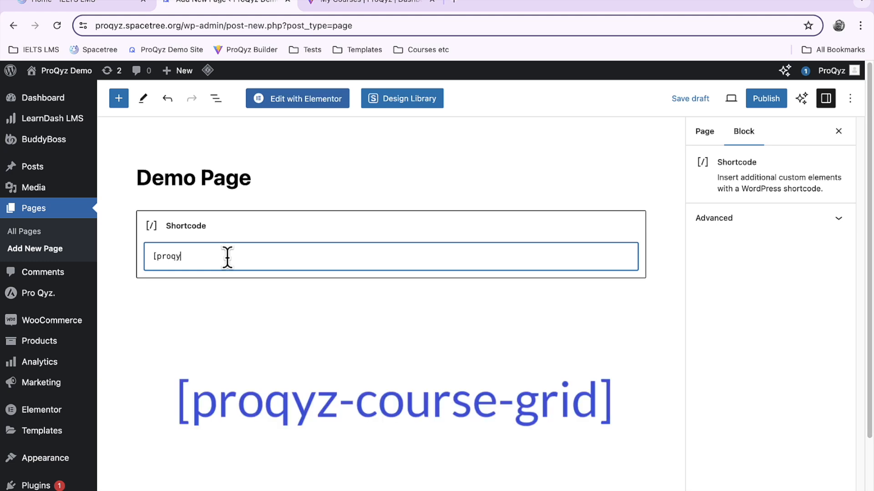
text(z-course)
text(-gri)
text(d)
text(})
key(BackSpace)
text(])
- Publish the Demo Page and look through the course grid on the live page
click(760, 103)
click(760, 103)
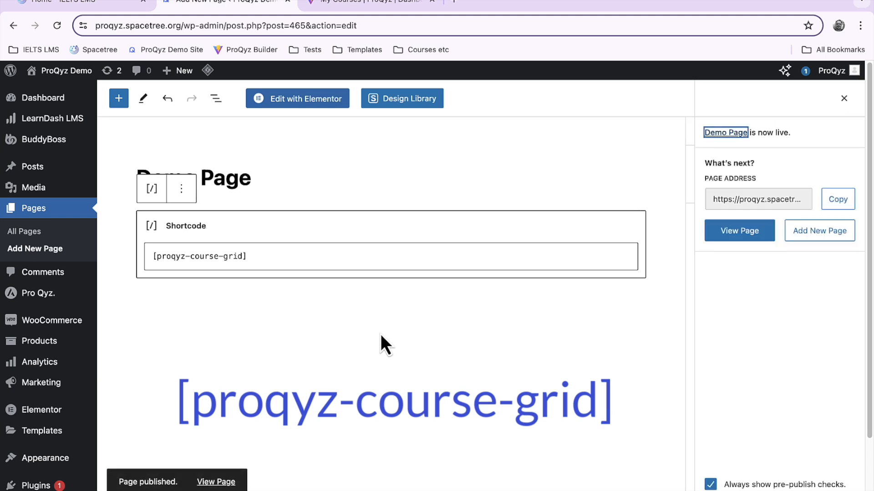
click(745, 231)
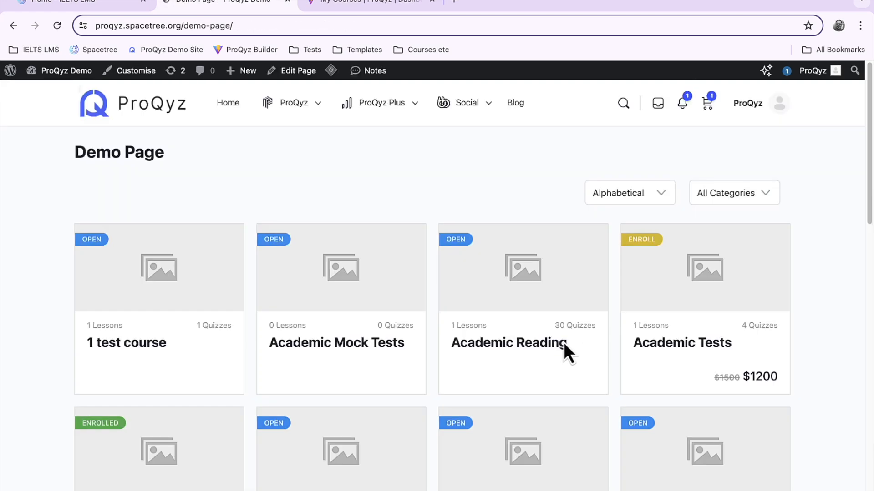
scroll(564, 345, down, 10)
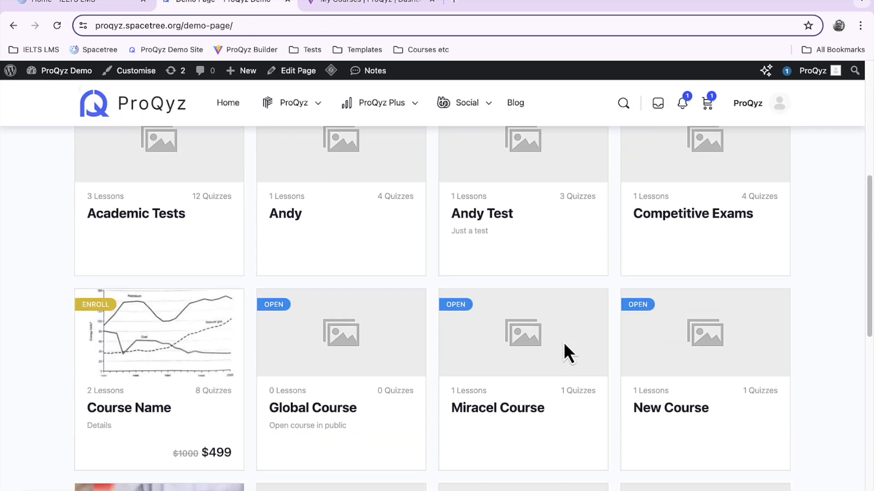
scroll(564, 345, down, 7)
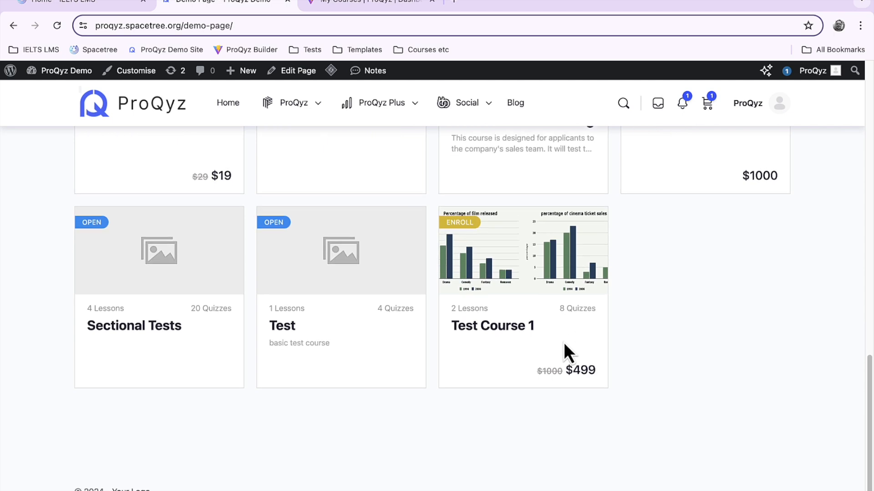
scroll(564, 344, up, 17)
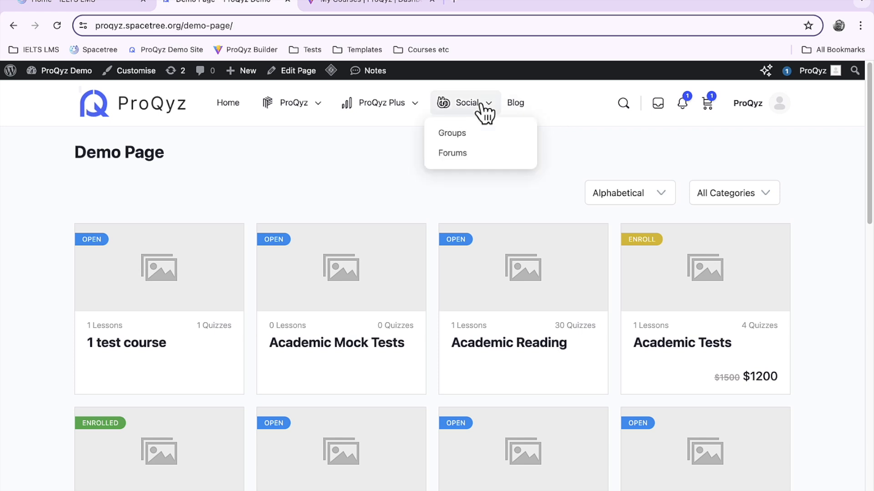
- Open the site's menu management and add the Demo Page to the Primary Menu
mouse_move(476, 114)
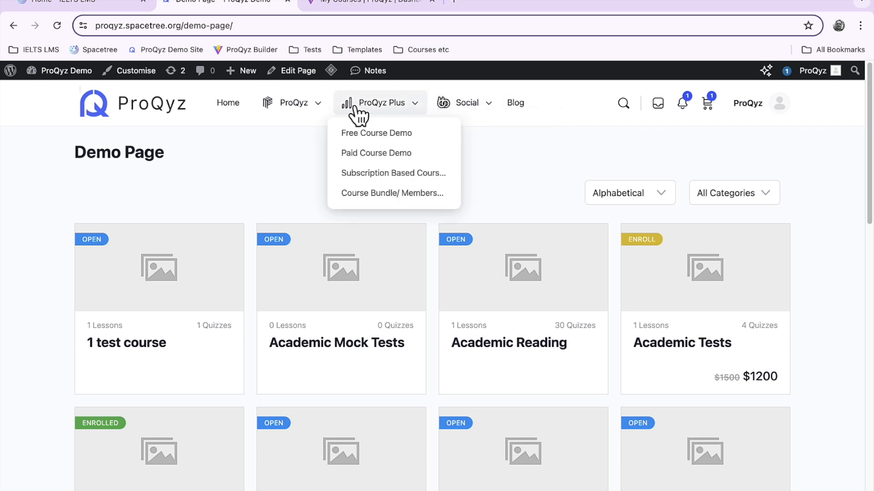
mouse_move(359, 121)
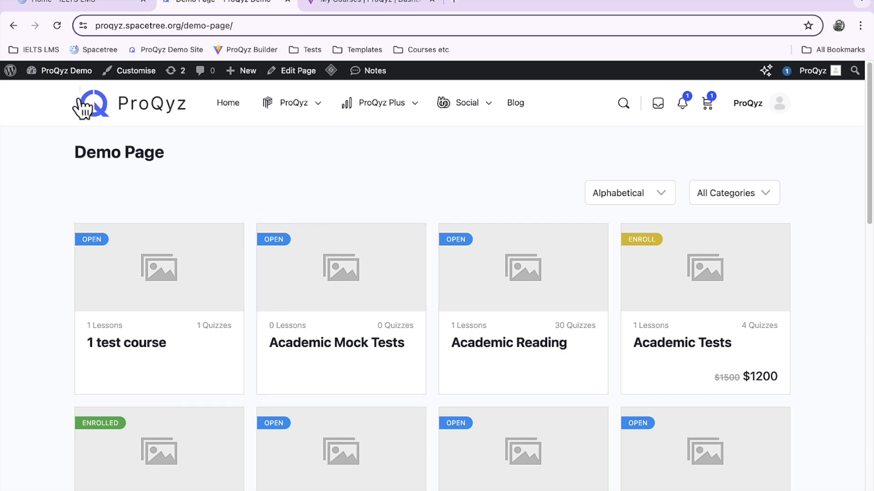
mouse_move(61, 78)
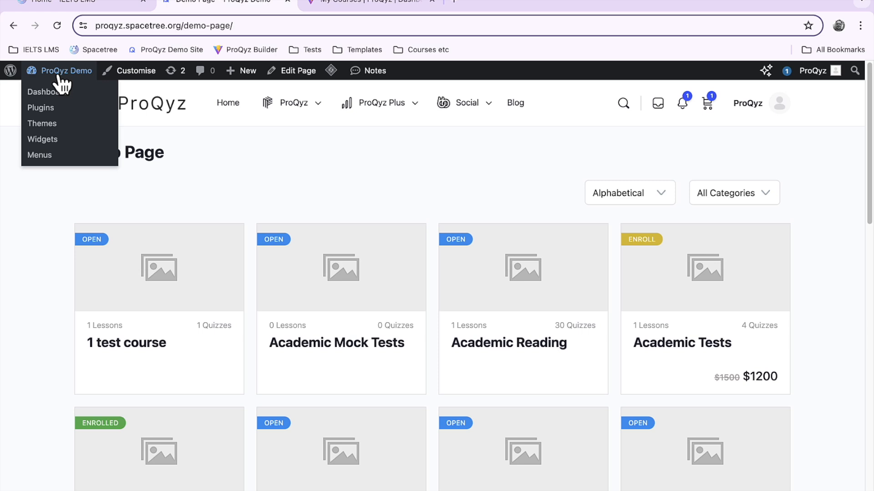
click(45, 157)
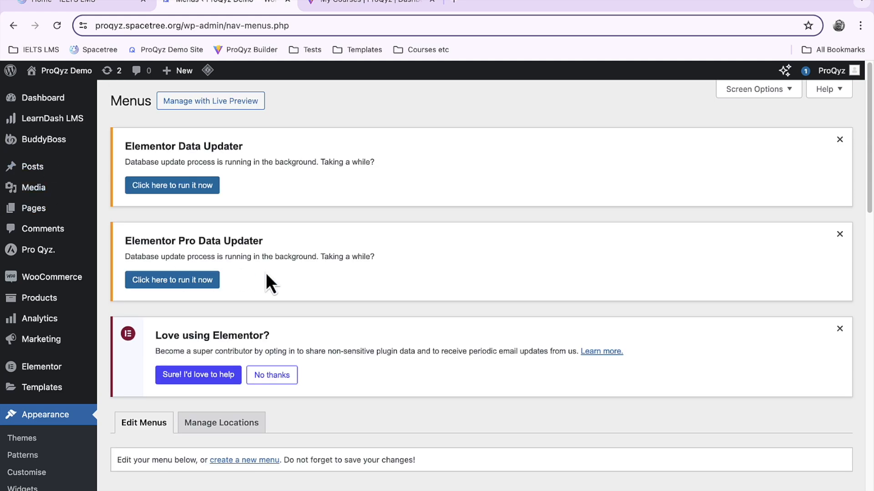
scroll(267, 282, down, 5)
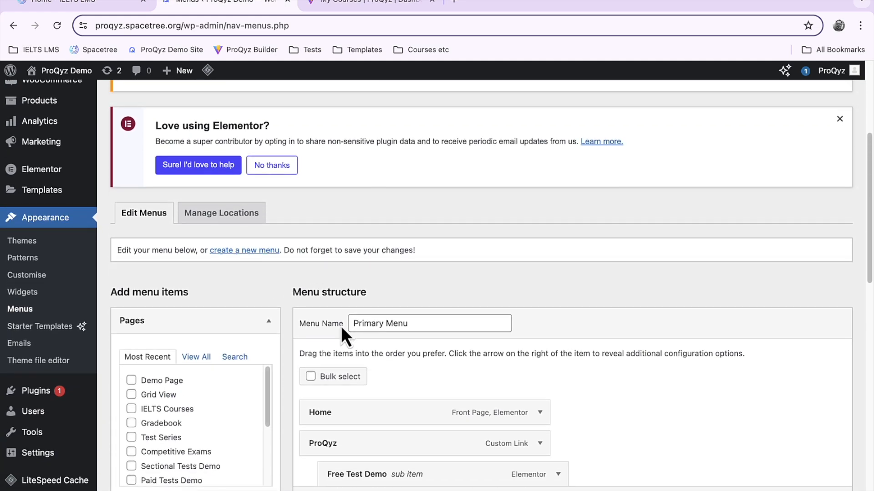
scroll(403, 323, down, 2)
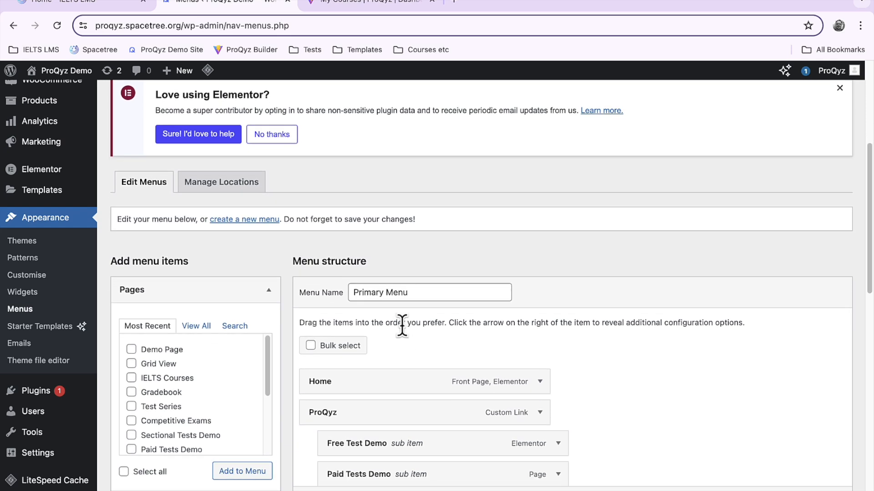
scroll(402, 323, down, 3)
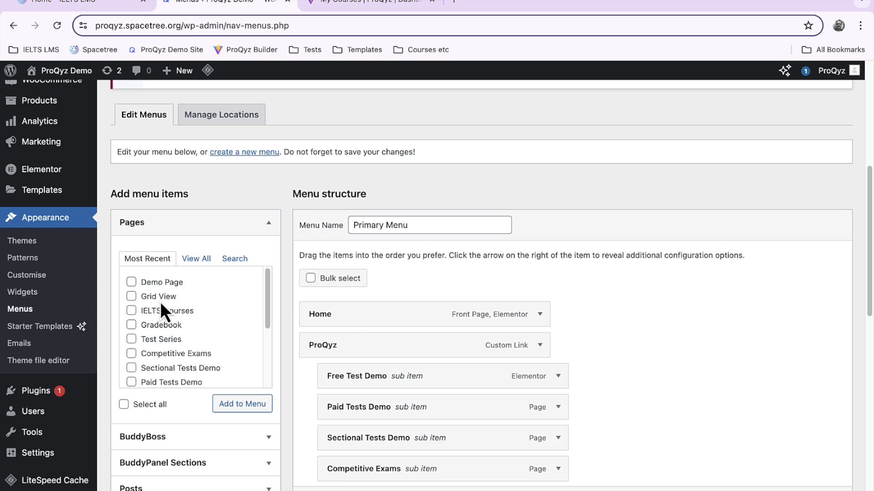
click(131, 283)
click(250, 407)
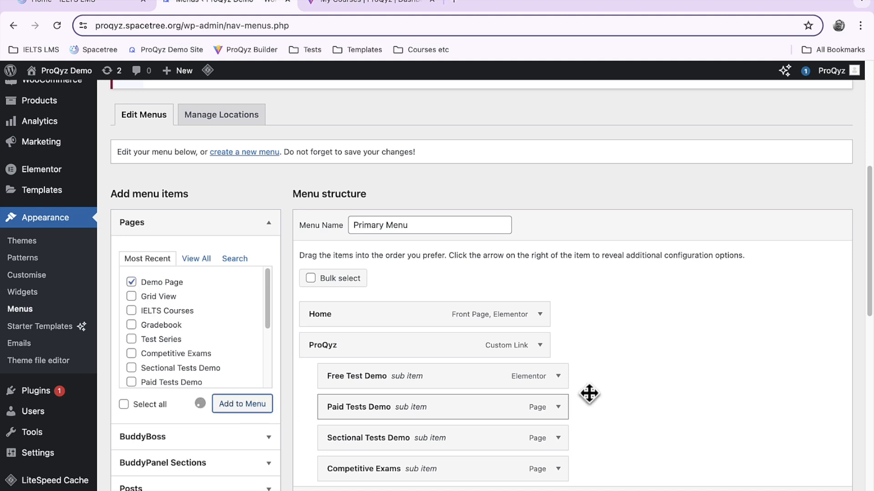
- Place the Demo Page item directly above Blog at the top level of the Primary Menu and save the menu
scroll(589, 394, down, 5)
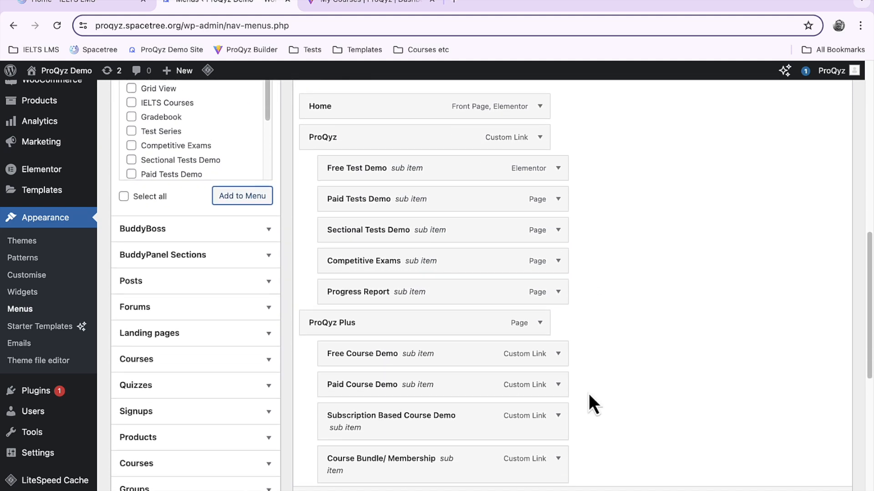
scroll(589, 393, down, 5)
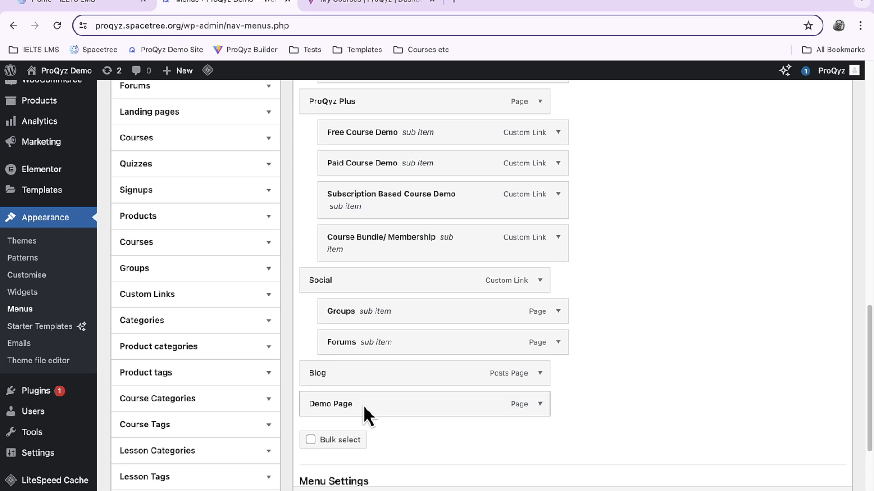
drag(375, 410, 357, 375)
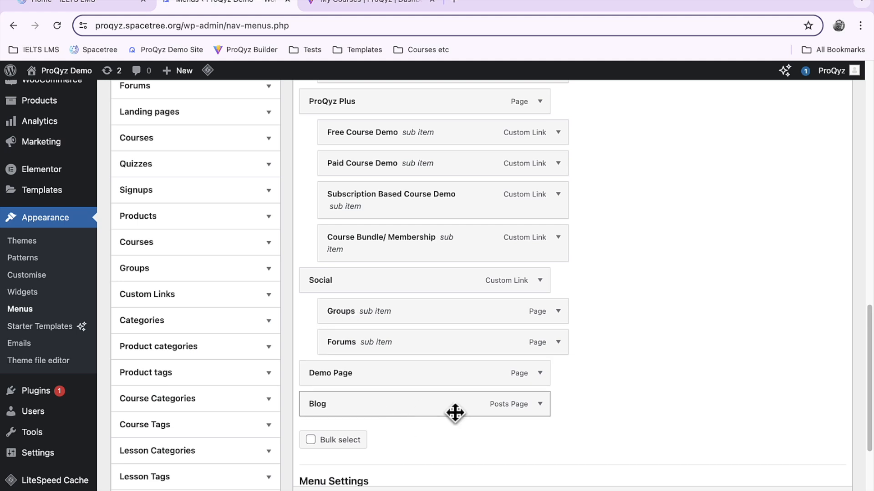
scroll(504, 401, down, 1)
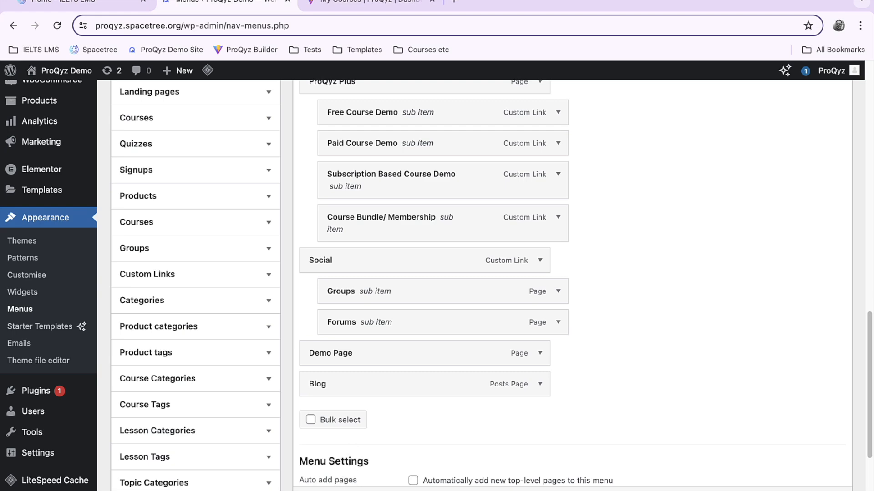
scroll(485, 282, down, 2)
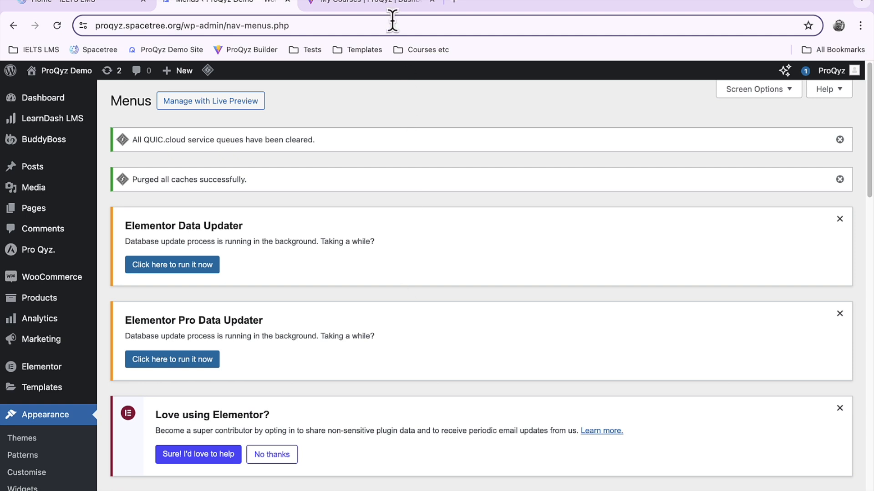
- Visit the live site, look through the course grid on the Demo Page from its navigation menu, and return to the home page
mouse_move(68, 75)
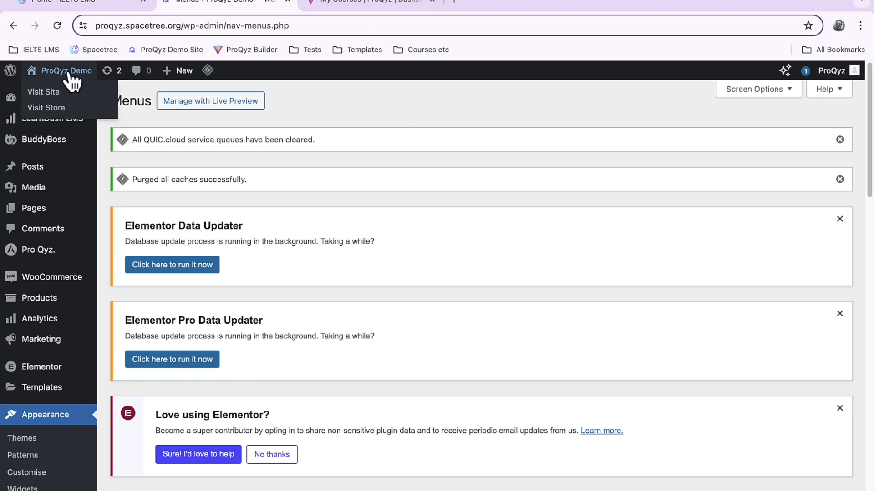
click(49, 91)
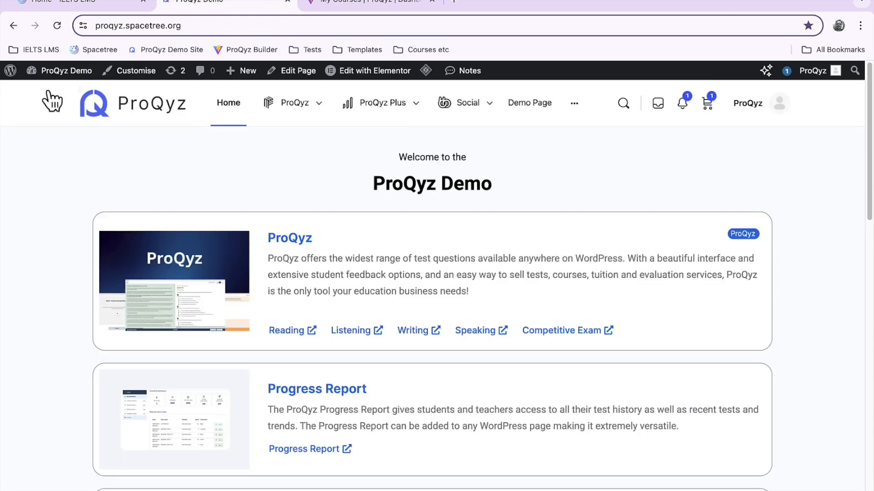
click(531, 109)
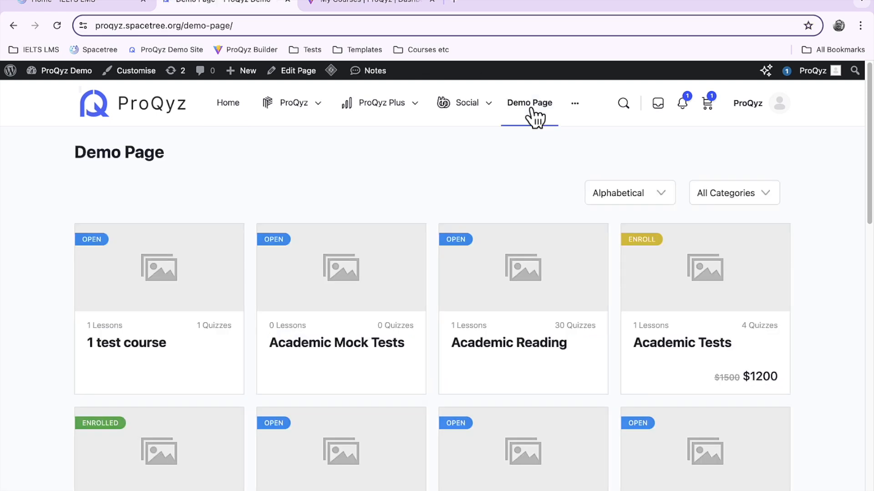
scroll(514, 189, down, 4)
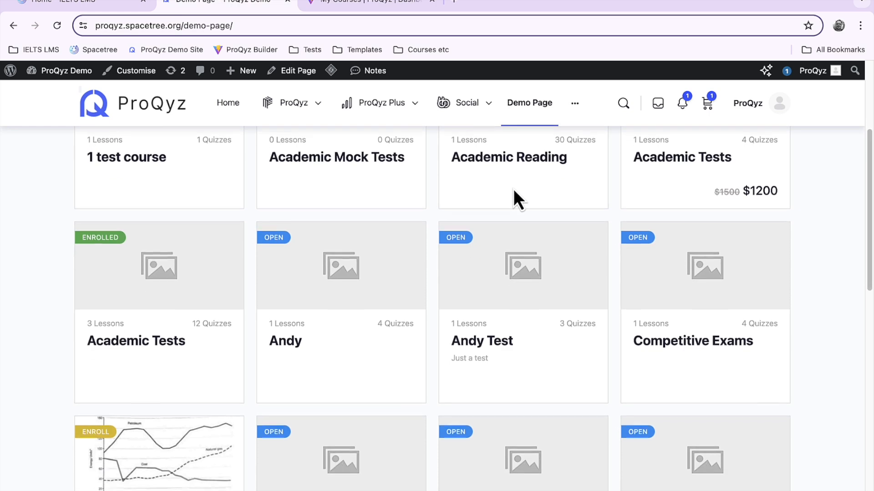
scroll(513, 189, down, 6)
scroll(513, 189, up, 5)
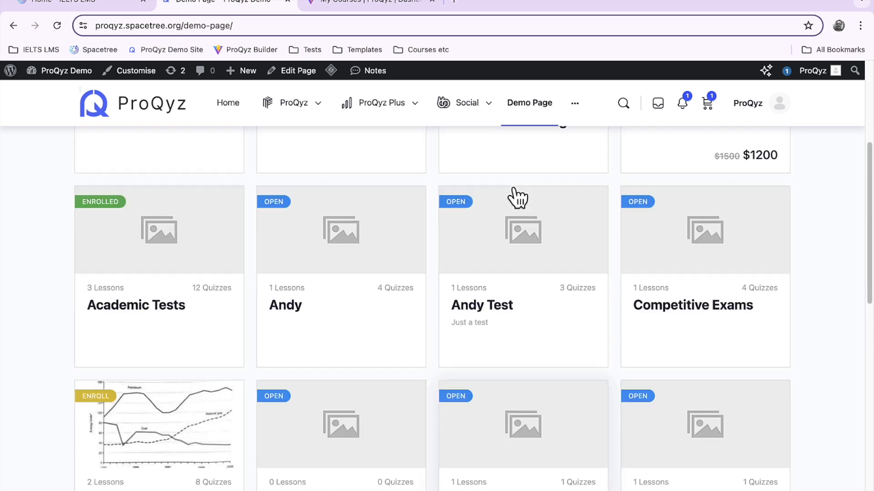
scroll(514, 190, up, 5)
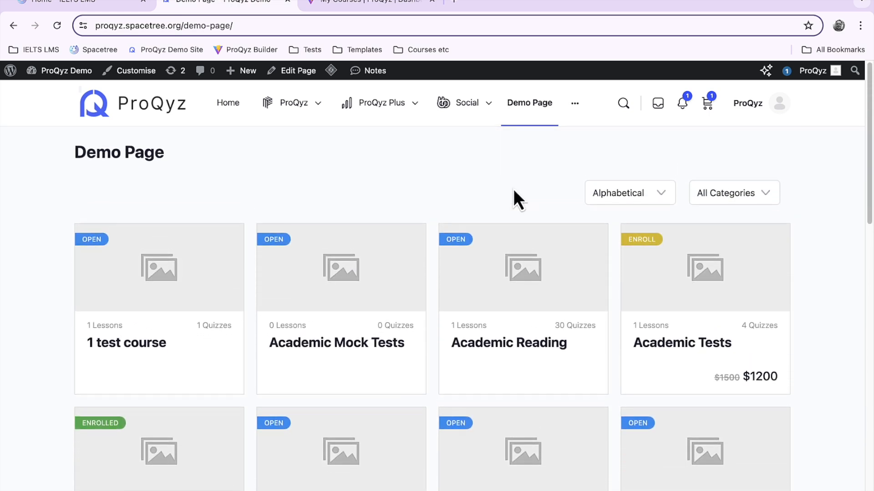
click(231, 104)
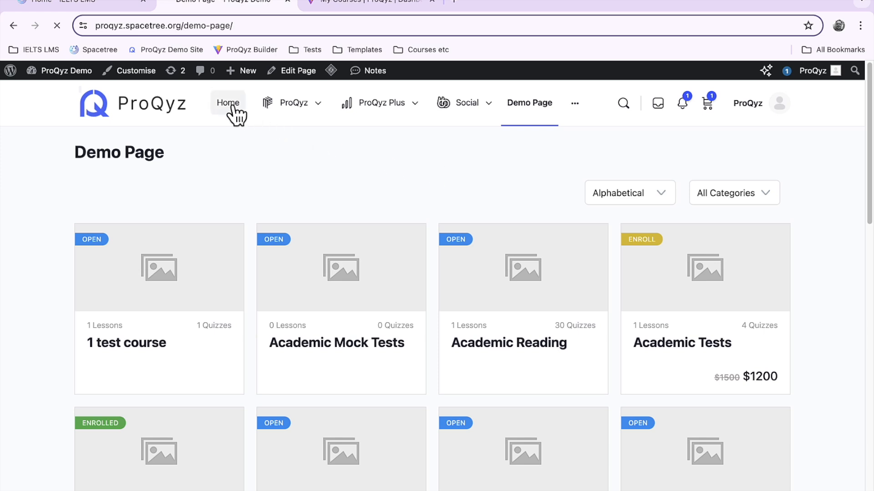